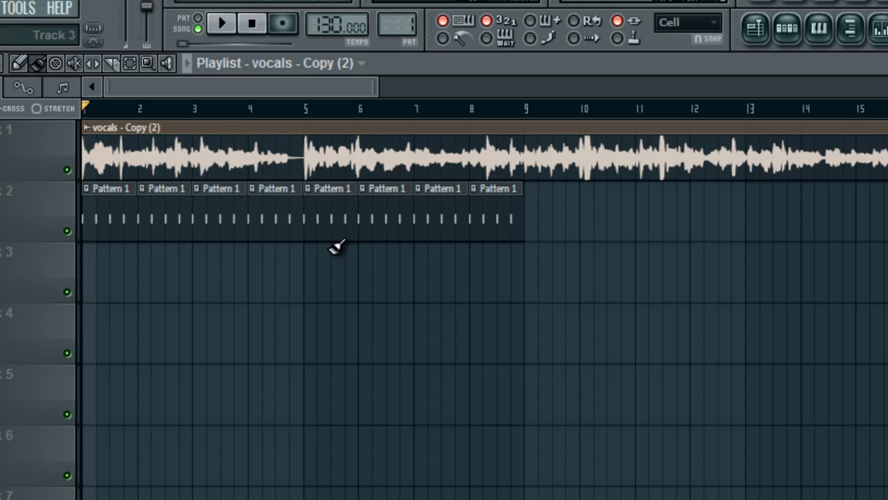
- Listen to the start of the vocals clip on its own, with Track 2 muted only during playback
{"action": "left_click", "coordinate": [66, 231]}
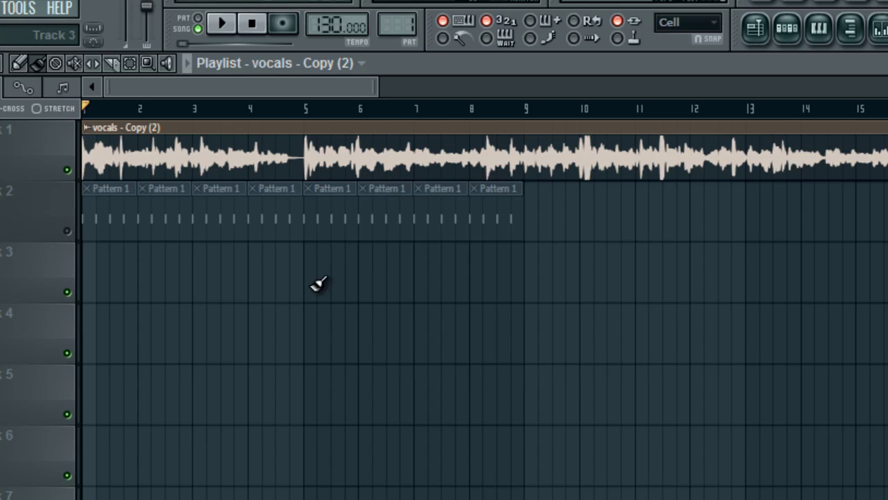
{"action": "left_click", "coordinate": [233, 26]}
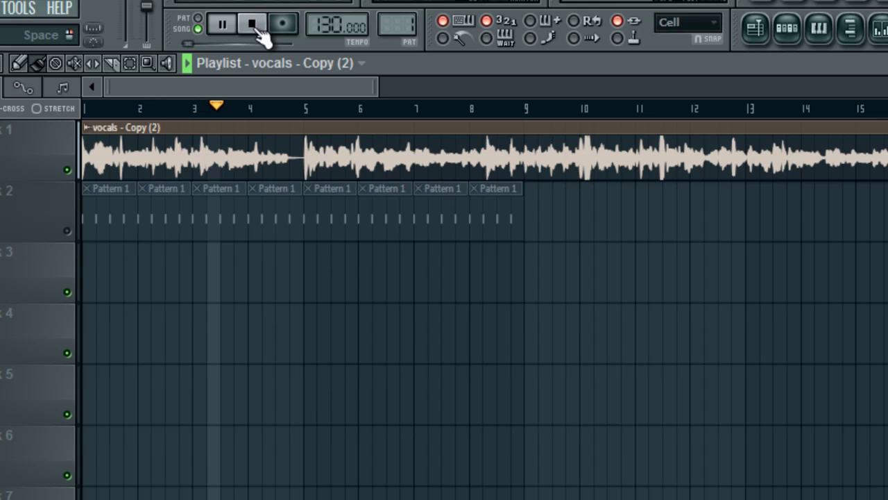
{"action": "left_click", "coordinate": [253, 27]}
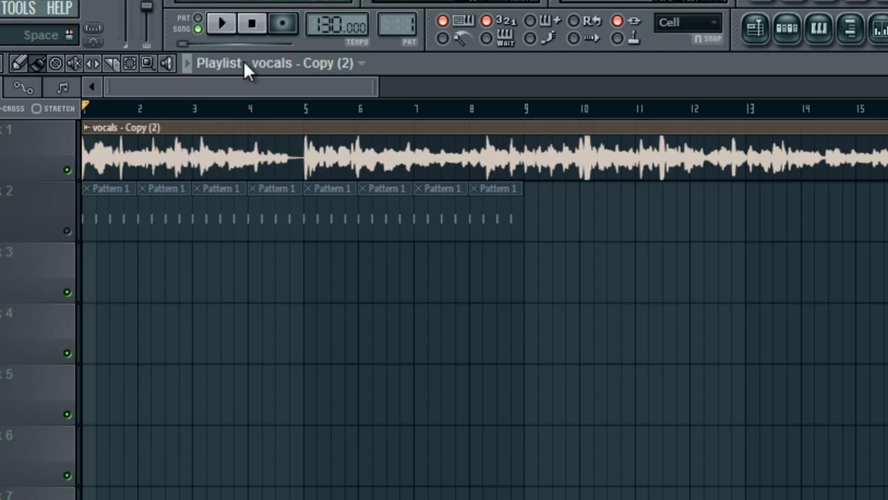
{"action": "left_click", "coordinate": [68, 231]}
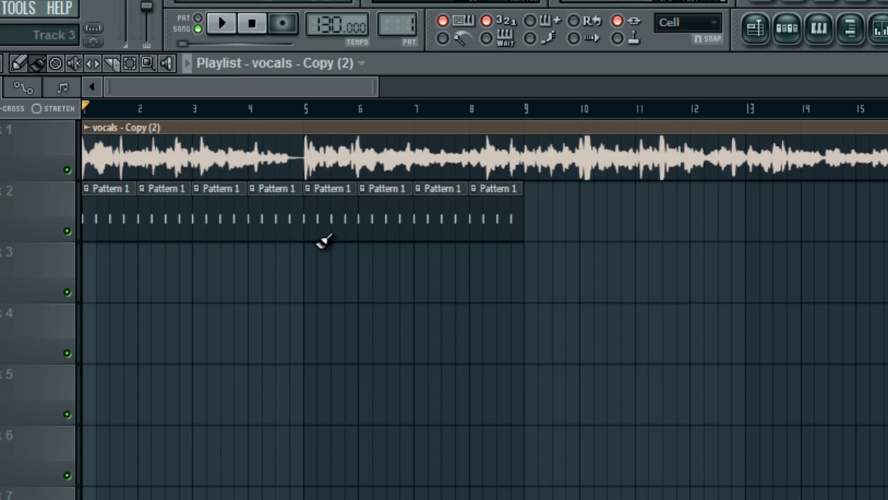
- Inspect the step sequence of Pattern 1 and play the vocals together with the hat pattern
{"action": "double_click", "coordinate": [501, 222]}
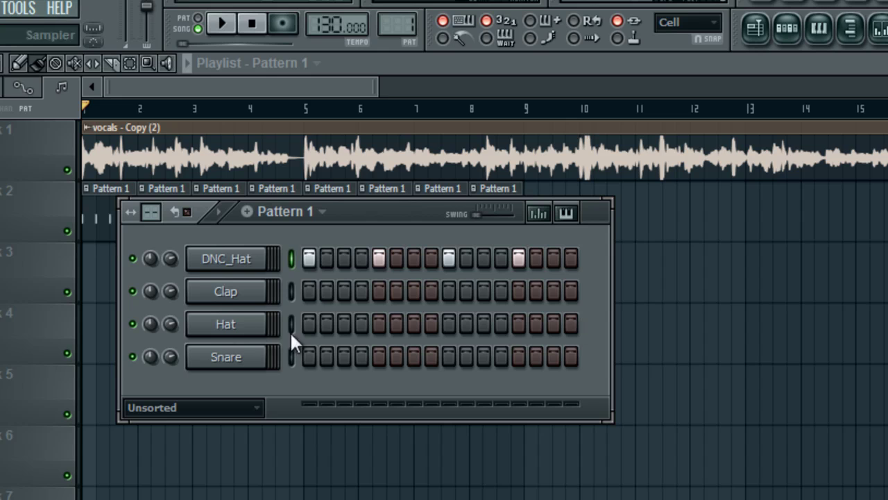
{"action": "key", "text": "F6"}
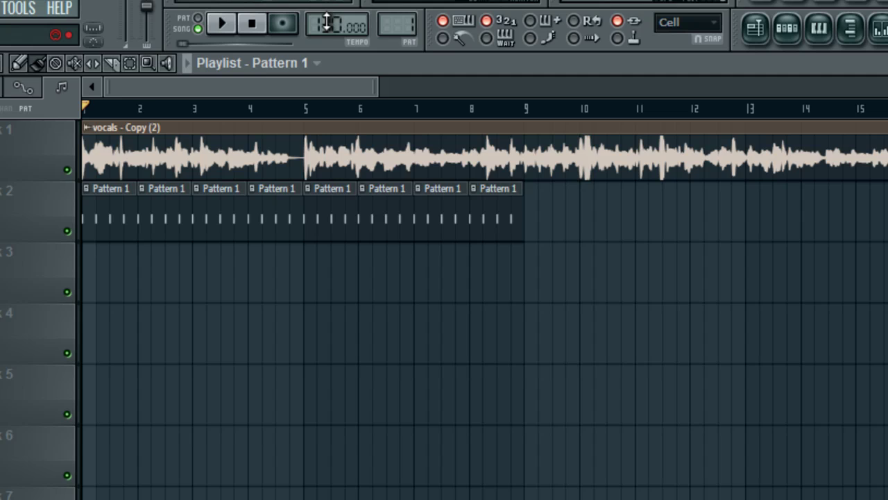
{"action": "left_click", "coordinate": [223, 26]}
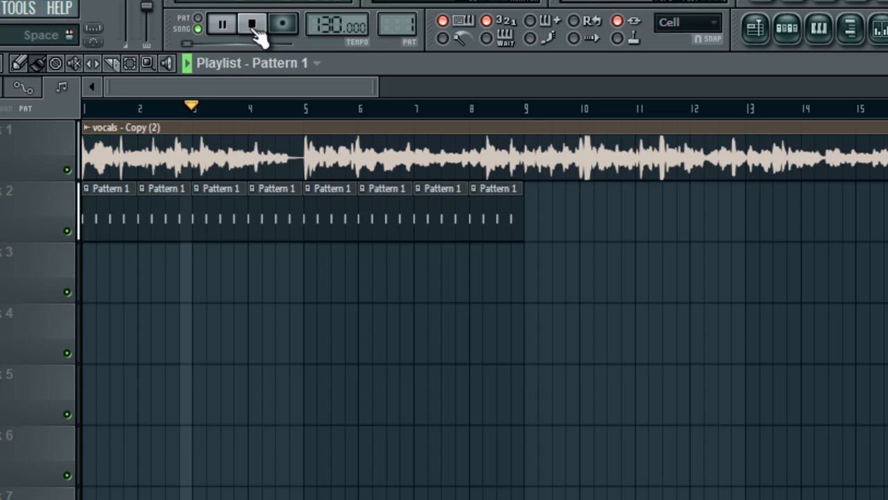
{"action": "left_click", "coordinate": [253, 26]}
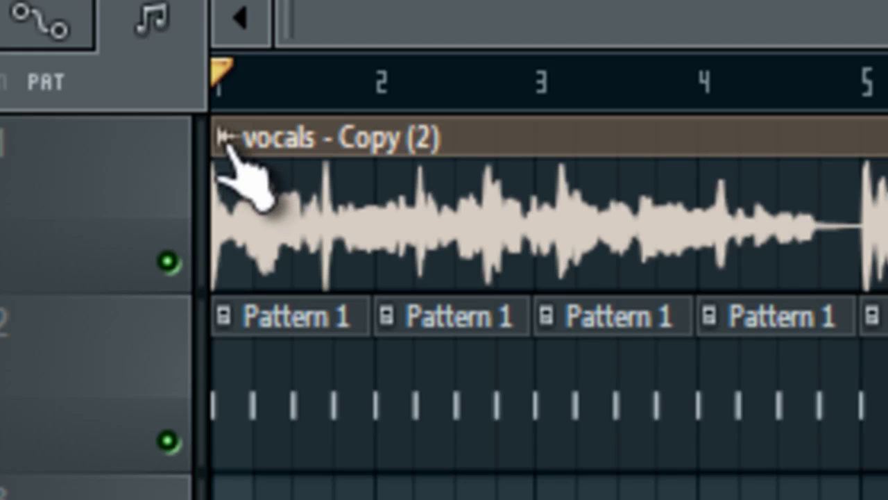
- Detect the vocals clip's tempo using the 100 to 200 range and dismiss the result without applying it to the project
{"action": "right_click", "coordinate": [214, 159]}
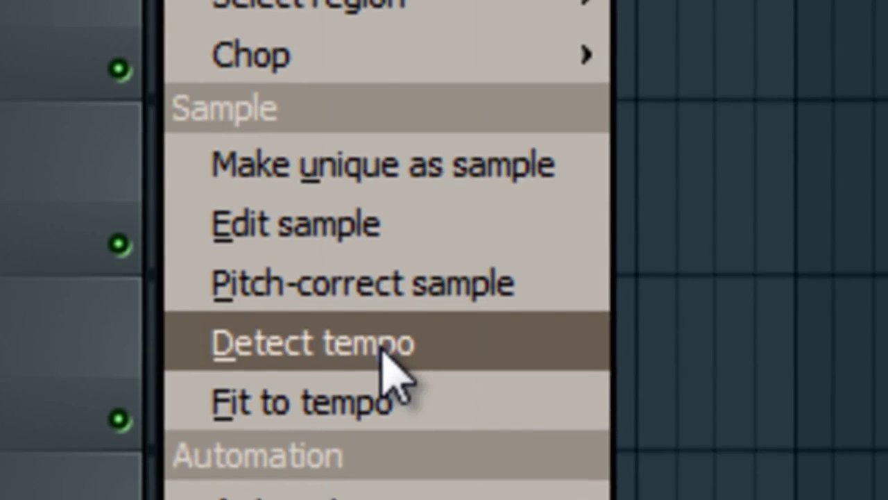
{"action": "left_click", "coordinate": [389, 357]}
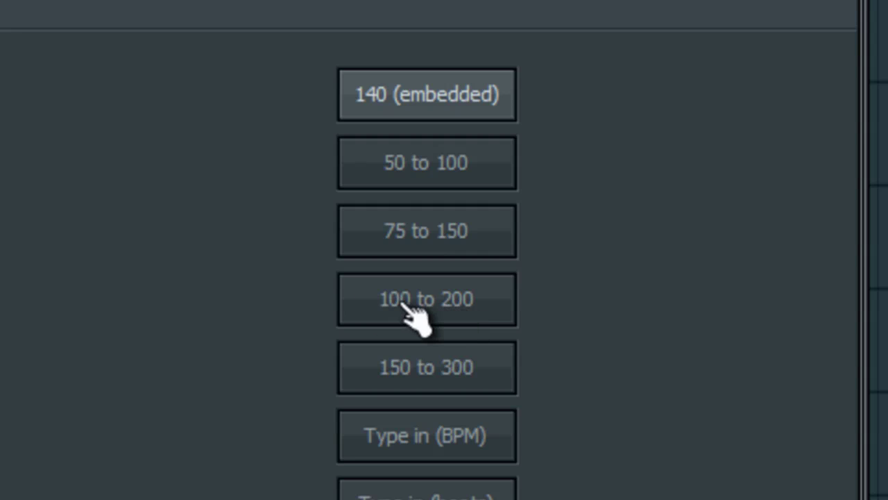
{"action": "left_click", "coordinate": [450, 309]}
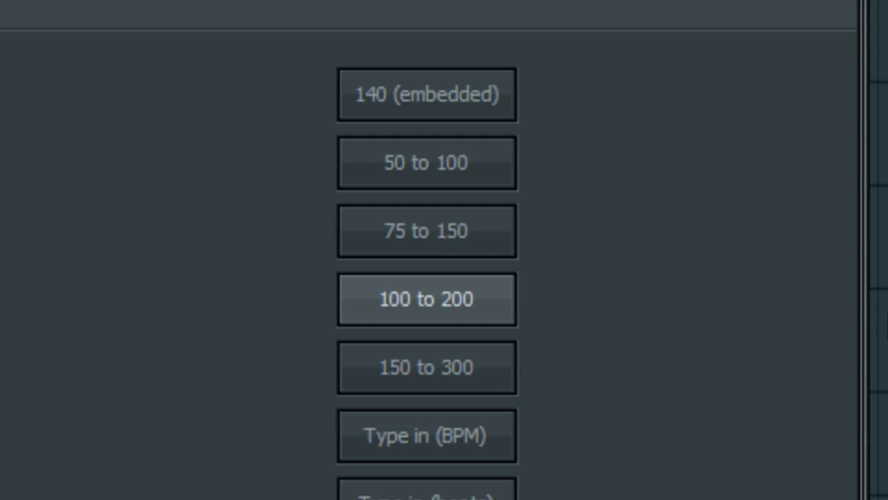
{"action": "scroll", "coordinate": [429, 254], "scroll_direction": "down", "scroll_amount": 1}
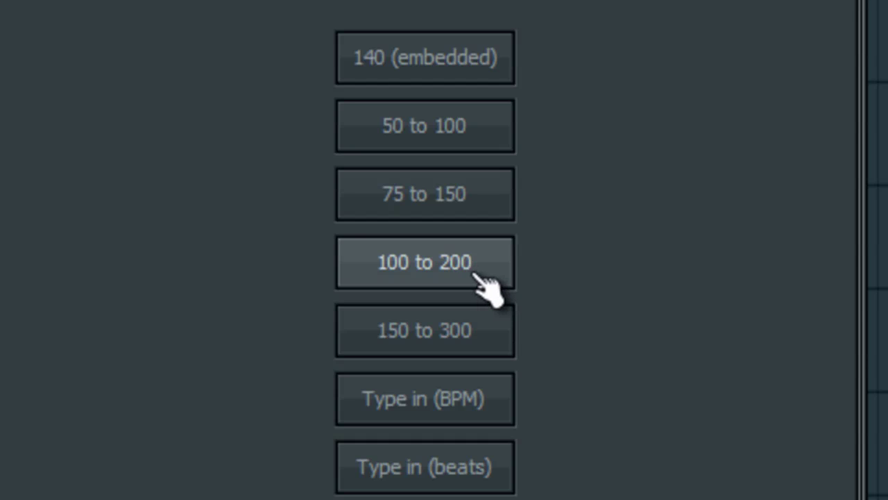
{"action": "left_click", "coordinate": [487, 286]}
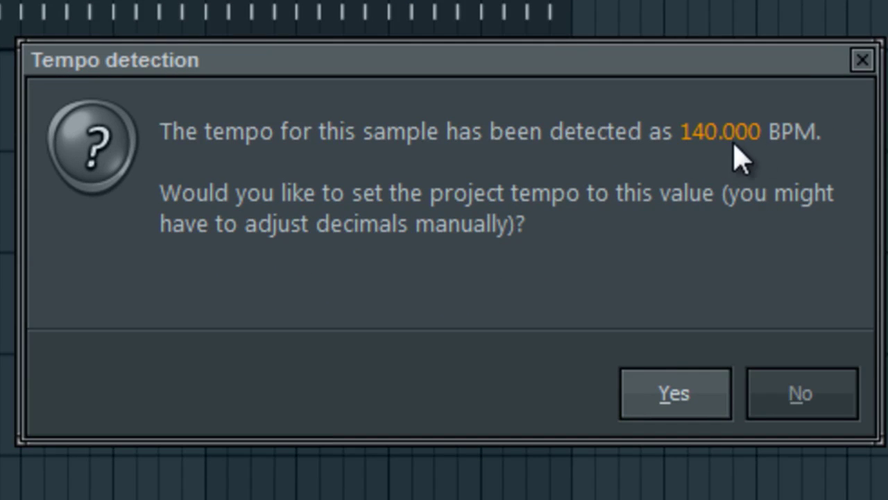
{"action": "left_click", "coordinate": [862, 60]}
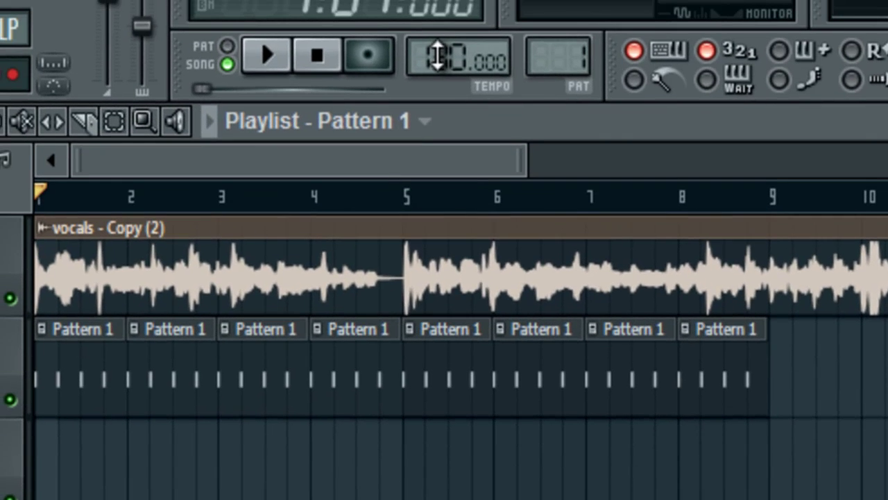
- Set the project tempo to 140 BPM and play the vocals against the hat pattern
{"action": "left_click_drag", "start_coordinate": [437, 55], "coordinate": [437, 56]}
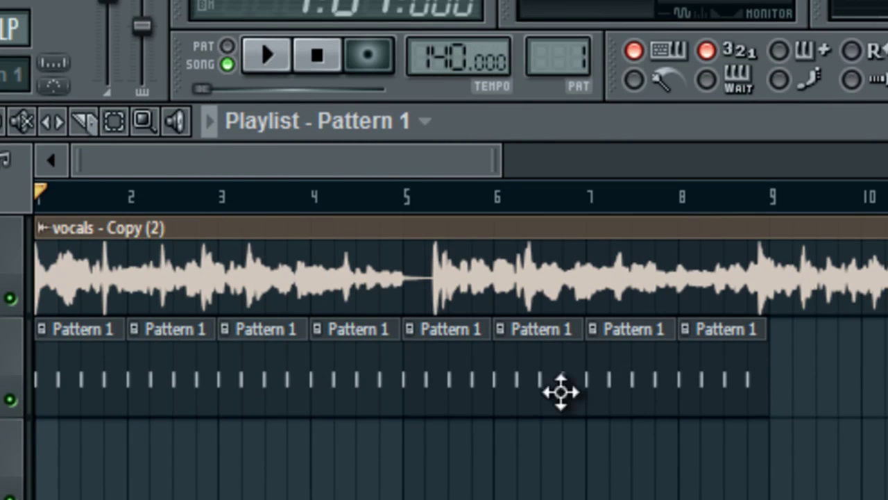
{"action": "left_click", "coordinate": [268, 60]}
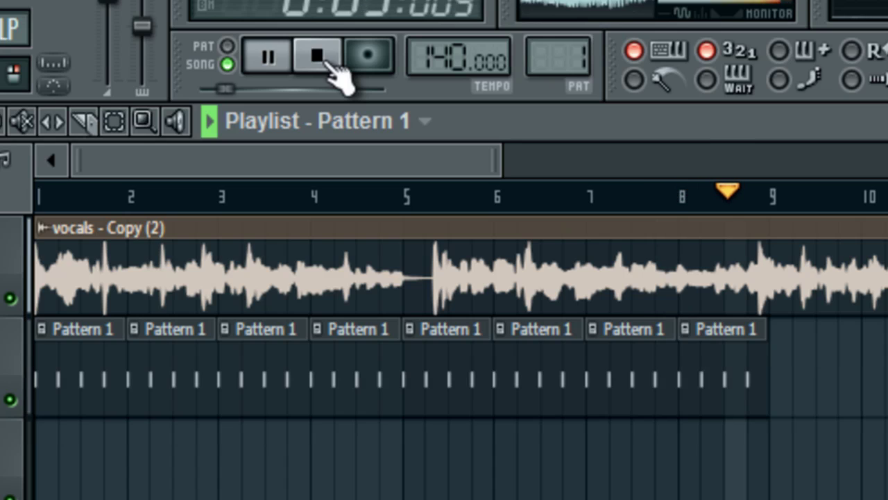
{"action": "left_click", "coordinate": [328, 64]}
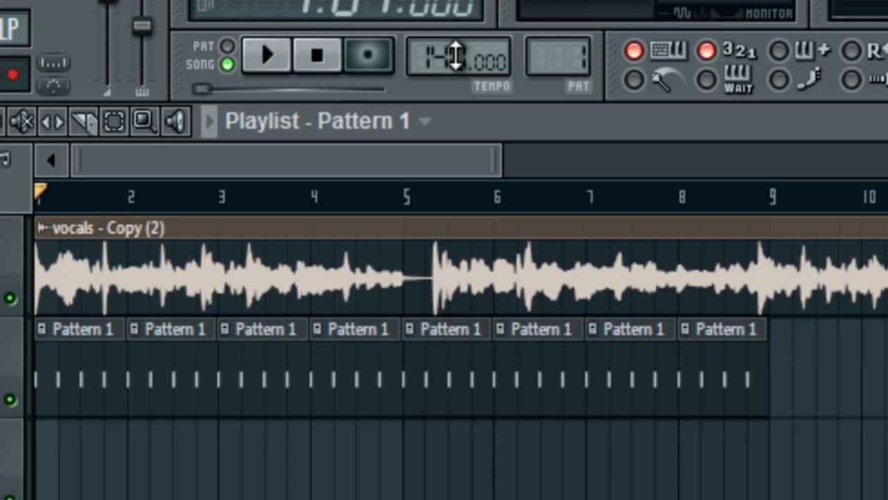
- Set the project tempo to 172 BPM and fit the vocals clip to the tempo, checking it by playback with the hat pattern
{"action": "left_click_drag", "start_coordinate": [455, 57], "coordinate": [452, 19]}
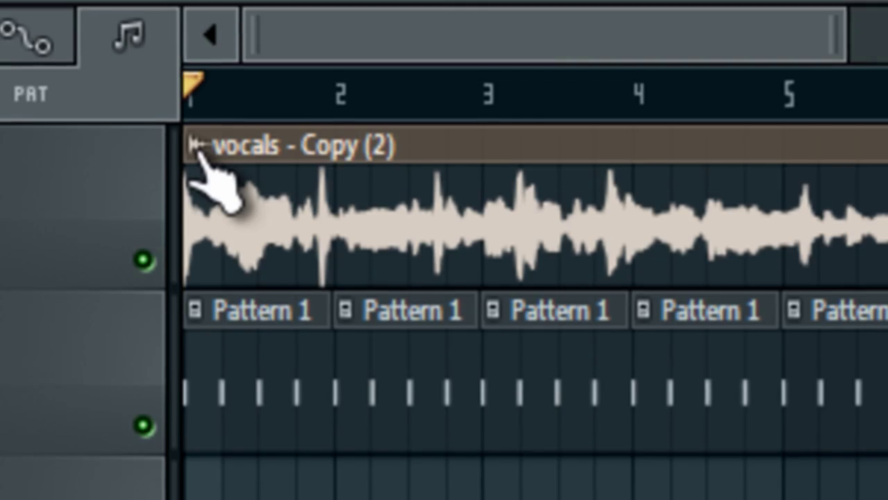
{"action": "left_click", "coordinate": [197, 161]}
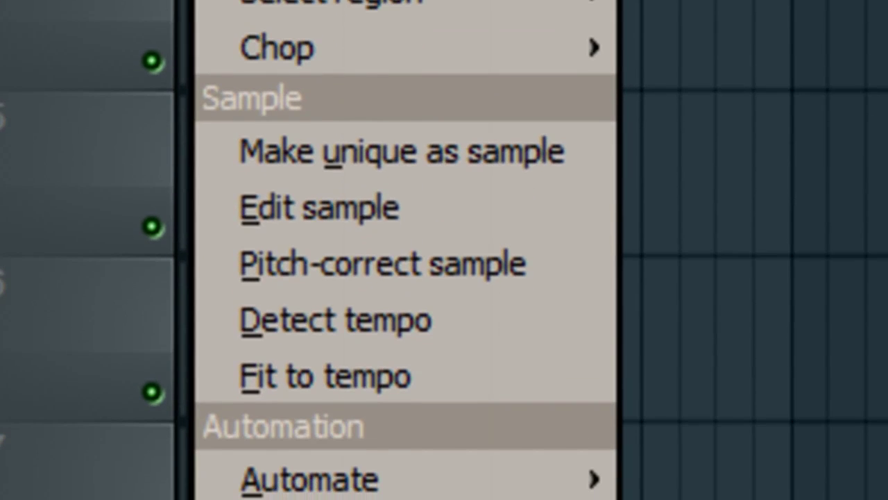
{"action": "left_click", "coordinate": [348, 392]}
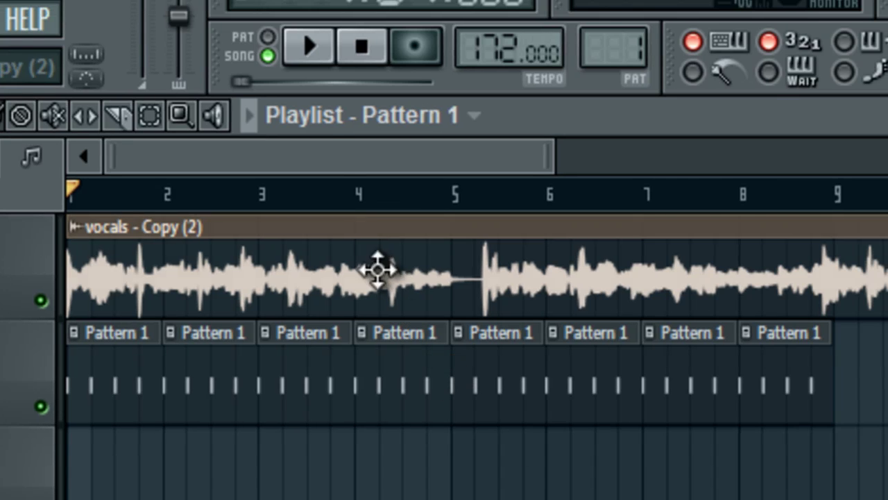
{"action": "left_click", "coordinate": [316, 52]}
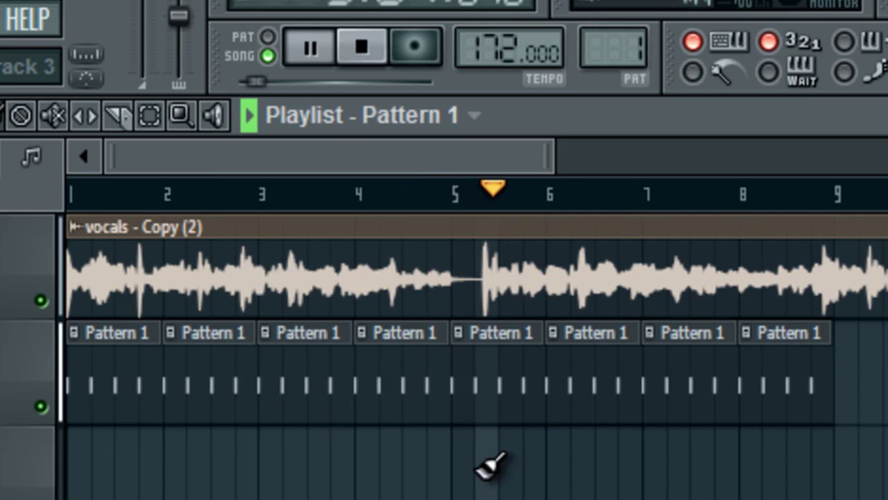
{"action": "left_click", "coordinate": [371, 57]}
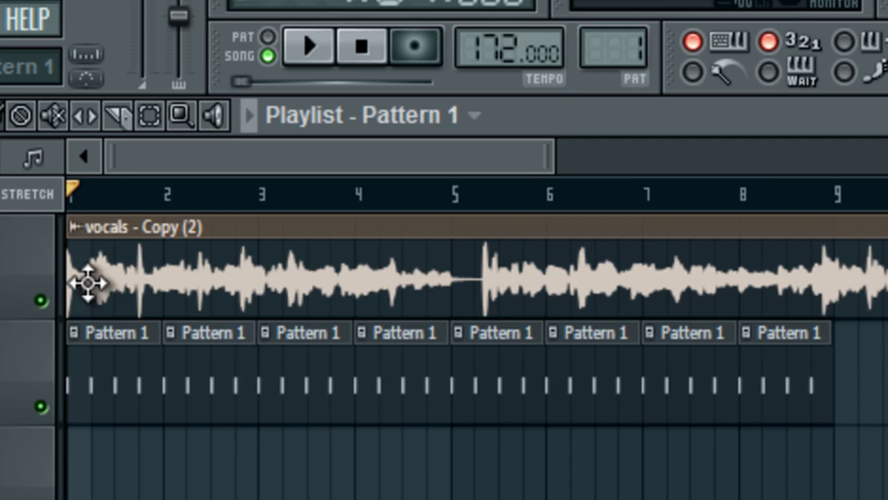
- Examine how the vocals waveform lines up with the bar lines and pattern clips along the playlist
{"action": "scroll", "coordinate": [328, 375], "scroll_direction": "up", "scroll_amount": 2}
{"action": "scroll", "coordinate": [329, 375], "scroll_direction": "up", "scroll_amount": 1}
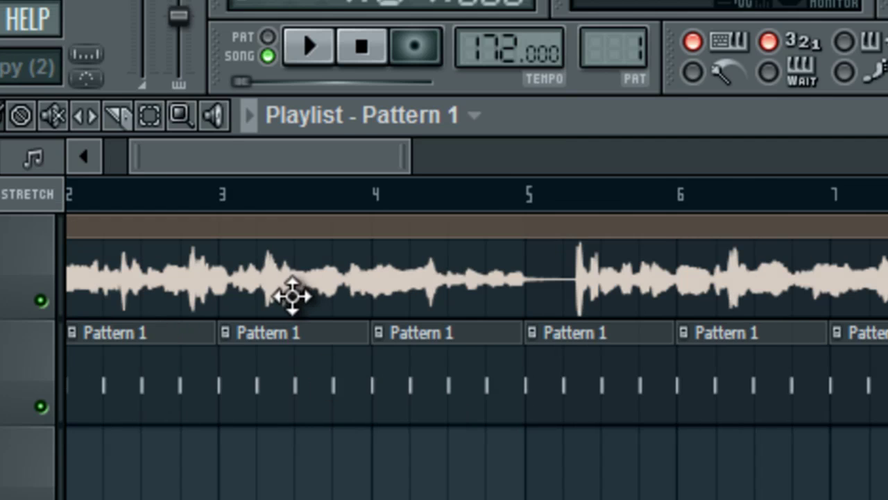
{"action": "scroll", "coordinate": [70, 166], "scroll_direction": "left", "scroll_amount": 5}
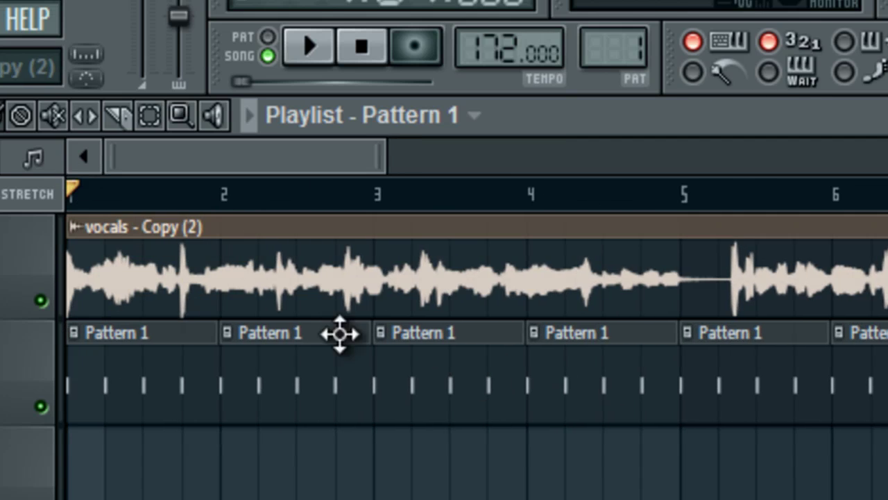
{"action": "scroll", "coordinate": [479, 313], "scroll_direction": "down", "scroll_amount": 1}
{"action": "scroll", "coordinate": [479, 312], "scroll_direction": "down", "scroll_amount": 6}
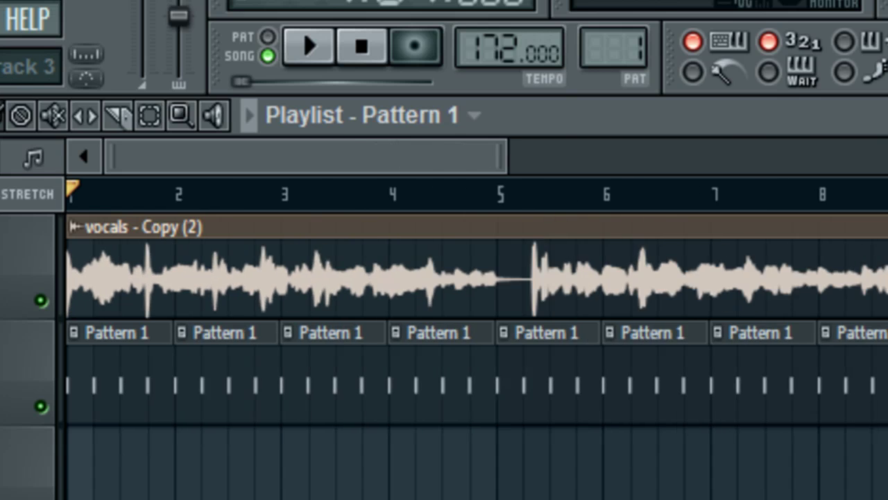
{"action": "scroll", "coordinate": [833, 302], "scroll_direction": "right", "scroll_amount": 3}
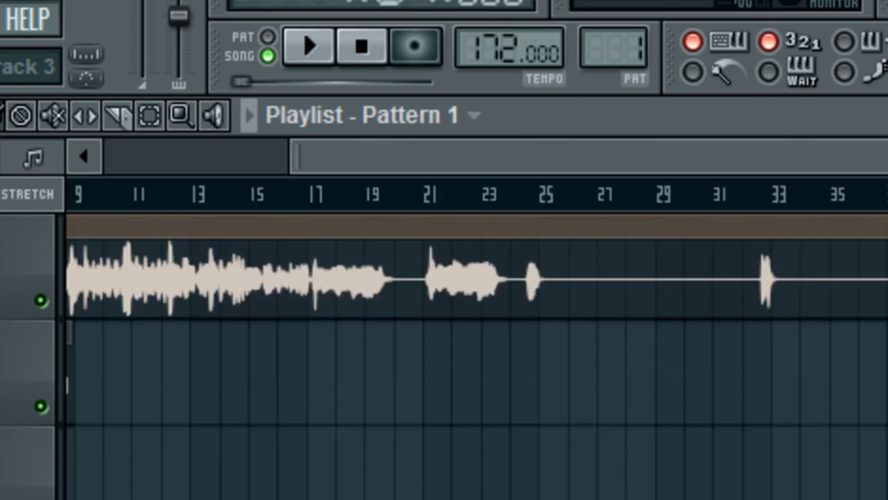
{"action": "scroll", "coordinate": [833, 302], "scroll_direction": "up", "scroll_amount": 5}
{"action": "scroll", "coordinate": [832, 302], "scroll_direction": "right", "scroll_amount": 1}
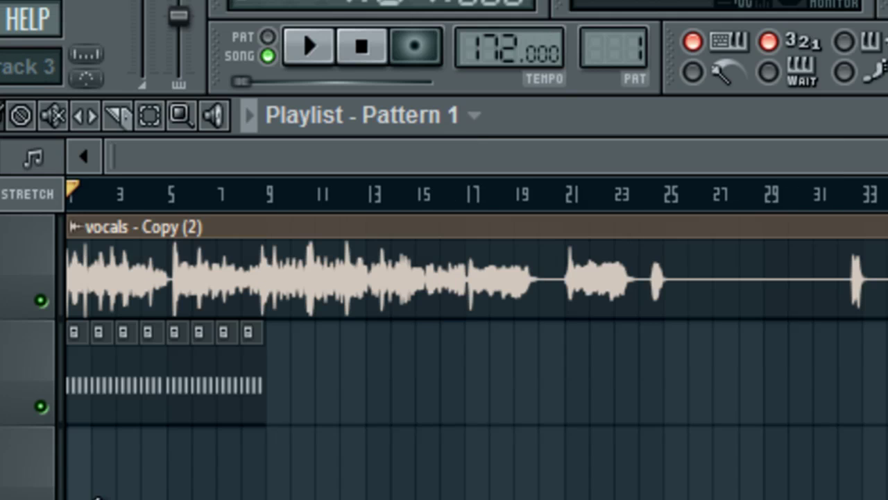
{"action": "scroll", "coordinate": [272, 446], "scroll_direction": "up", "scroll_amount": 3}
{"action": "scroll", "coordinate": [248, 194], "scroll_direction": "up", "scroll_amount": 3}
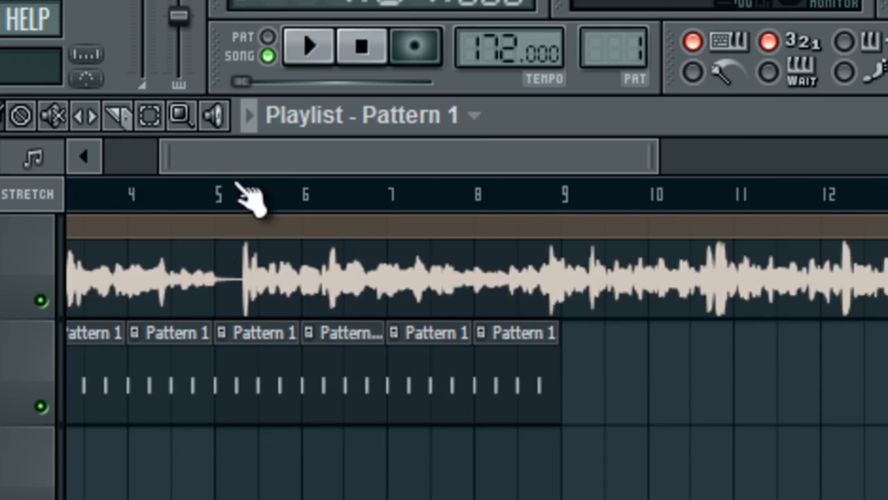
{"action": "scroll", "coordinate": [35, 159], "scroll_direction": "left", "scroll_amount": 2}
{"action": "scroll", "coordinate": [171, 329], "scroll_direction": "down", "scroll_amount": 3}
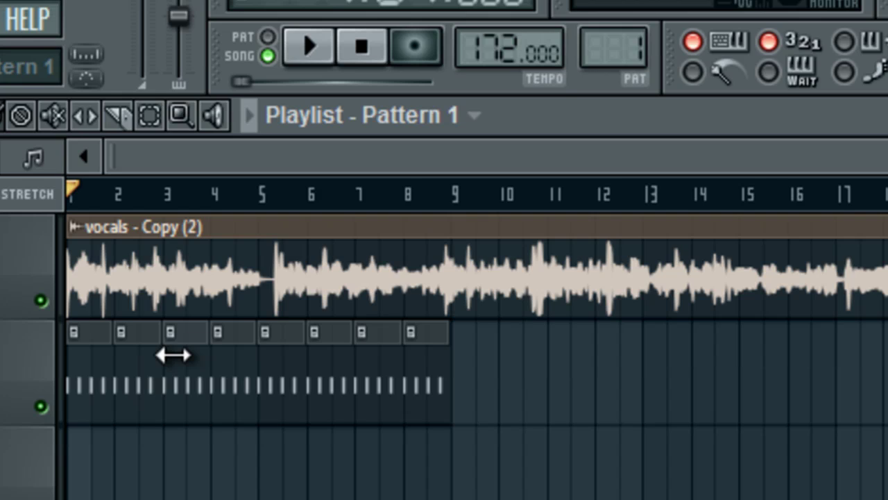
{"action": "scroll", "coordinate": [426, 410], "scroll_direction": "down", "scroll_amount": 2}
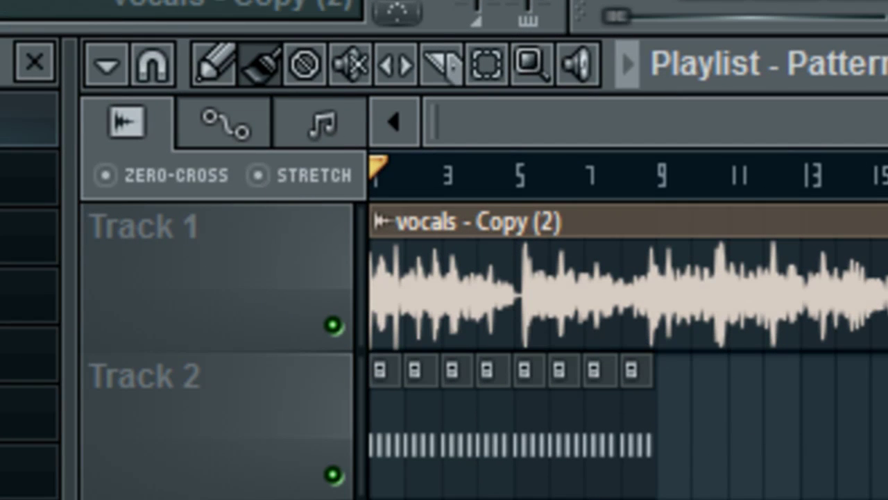
{"action": "left_click", "coordinate": [380, 223]}
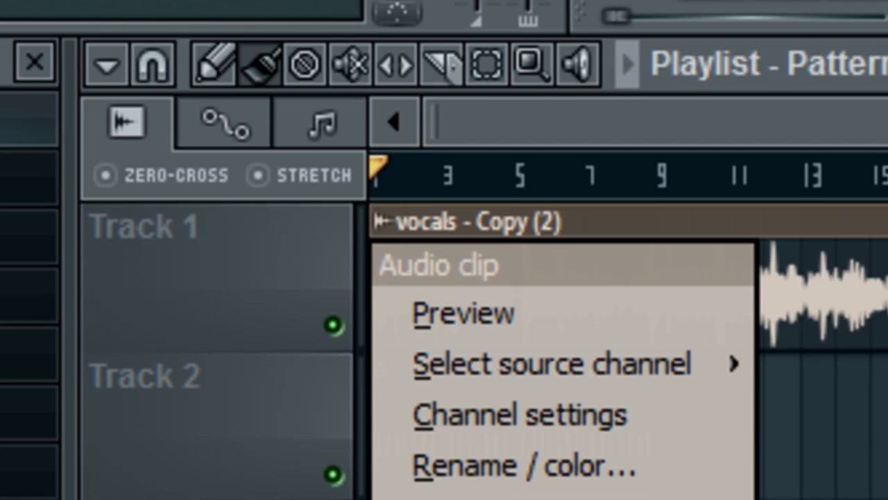
{"action": "key", "text": "Escape"}
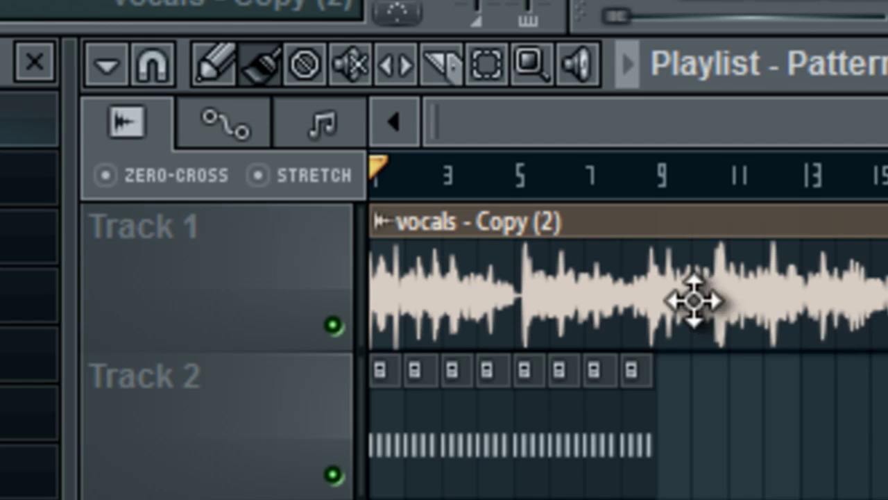
{"action": "left_click", "coordinate": [267, 185]}
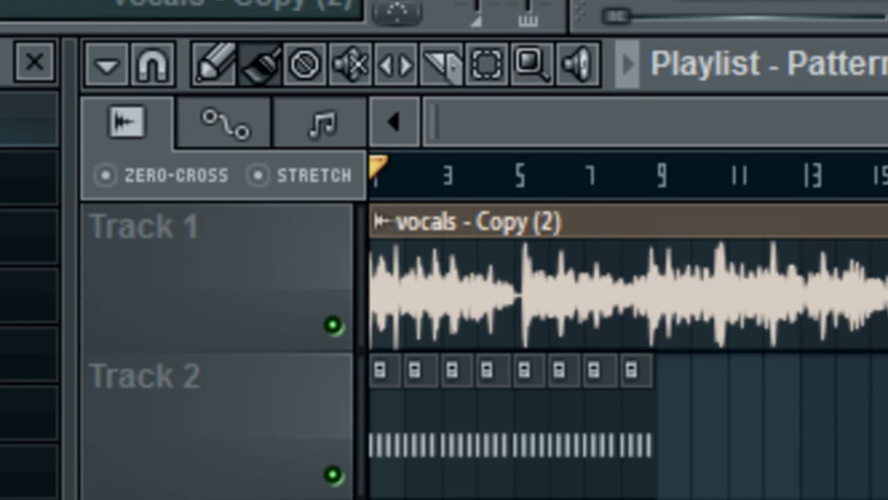
- Mute Track 1 with the vocals clip and Track 2 with the hat pattern
{"action": "left_click", "coordinate": [333, 325]}
{"action": "left_click", "coordinate": [333, 475]}
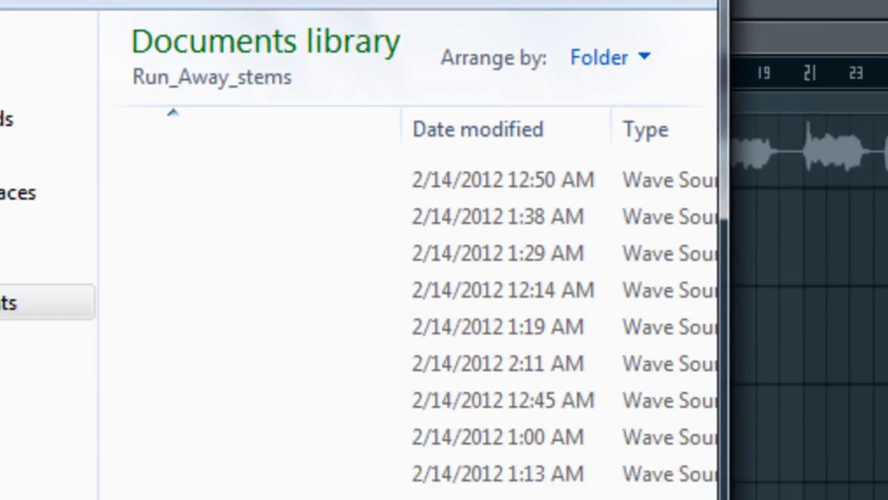
- Place the vocals file from the Run_Away_stems folder on Track 3 of the playlist, and delete that clip
{"action": "scroll", "coordinate": [375, 274], "scroll_direction": "left", "scroll_amount": 3}
{"action": "scroll", "coordinate": [374, 275], "scroll_direction": "right", "scroll_amount": 3}
{"action": "scroll", "coordinate": [374, 274], "scroll_direction": "left", "scroll_amount": 3}
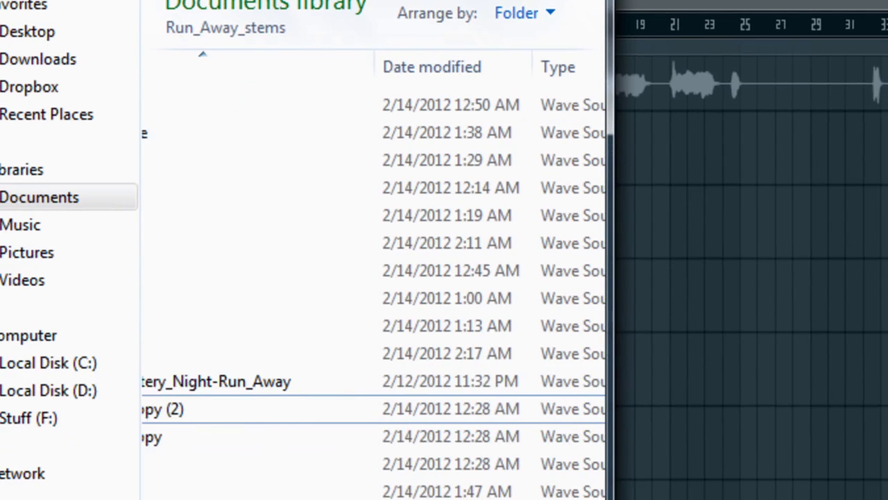
{"action": "left_click_drag", "start_coordinate": [240, 468], "coordinate": [319, 232]}
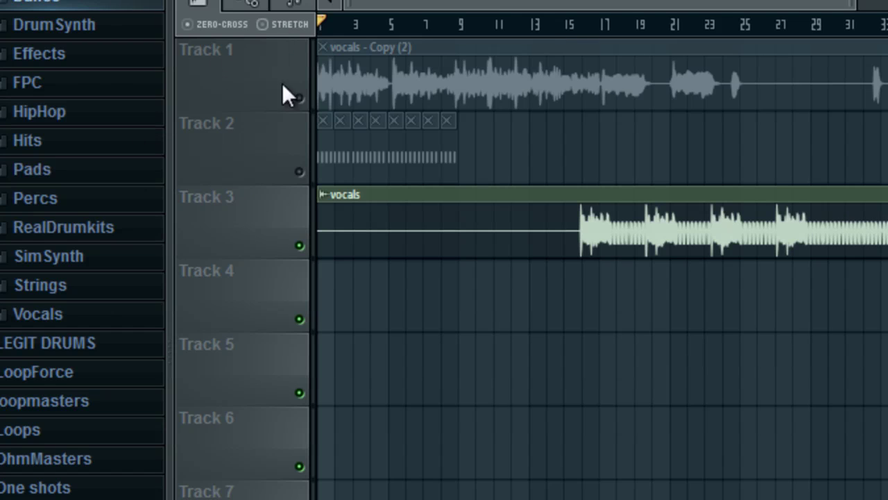
{"action": "right_click", "coordinate": [325, 247]}
{"action": "left_click_drag", "start_coordinate": [360, 230], "coordinate": [334, 233]}
{"action": "right_click", "coordinate": [347, 233]}
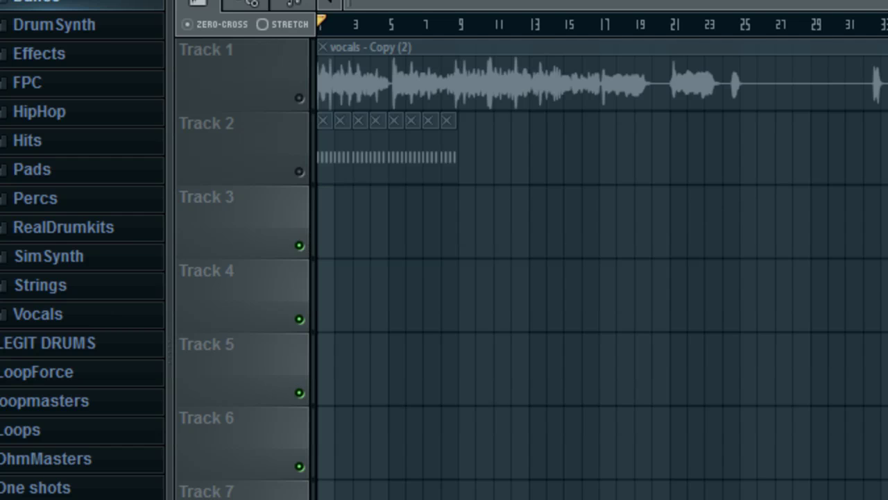
- Put the vocals clip back at the start of Track 3 for a playback check, and delete it
{"action": "key", "text": "ctrl+z"}
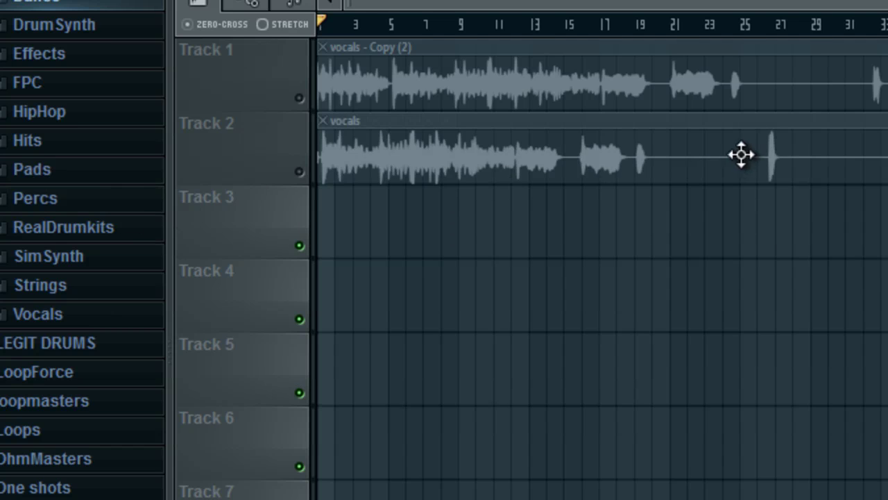
{"action": "left_click_drag", "start_coordinate": [739, 152], "coordinate": [751, 271]}
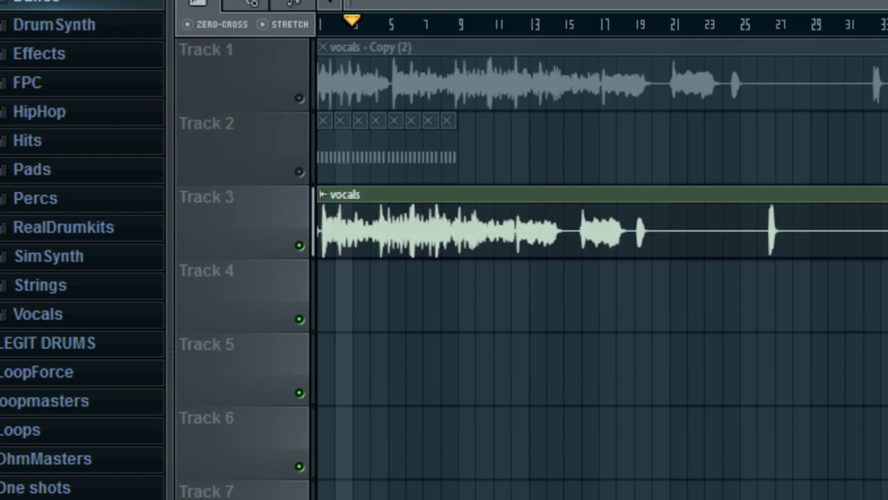
{"action": "key", "text": "space"}
{"action": "right_click", "coordinate": [414, 237]}
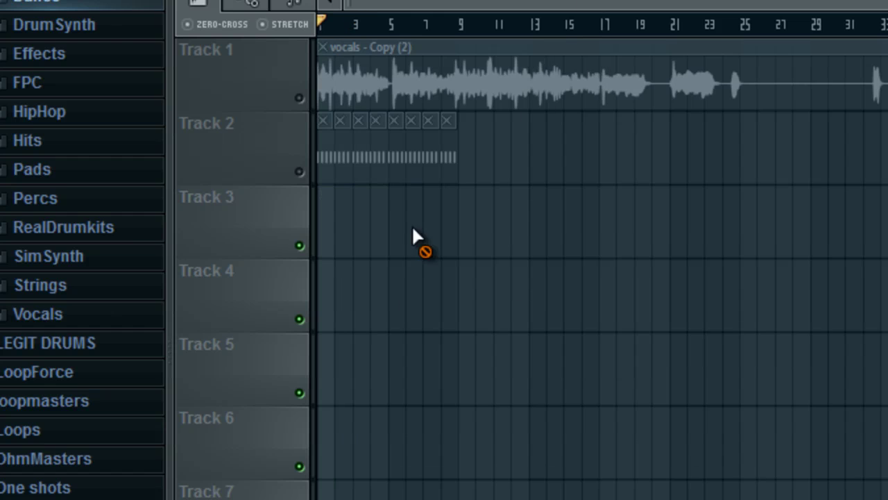
- Duplicate the vocals file in the Run_Away_stems folder and place the new copy on Track 4
{"action": "key", "text": "alt+Tab"}
{"action": "right_click", "coordinate": [299, 468]}
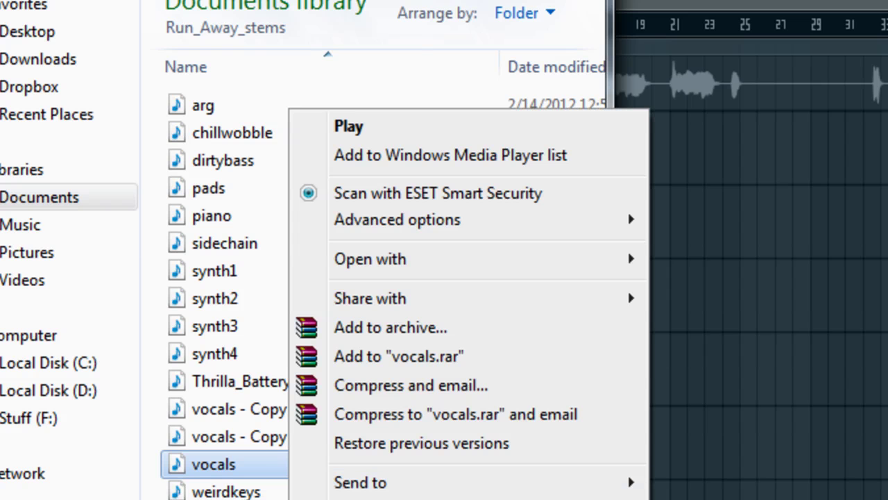
{"action": "key", "text": "c"}
{"action": "right_click", "coordinate": [254, 208]}
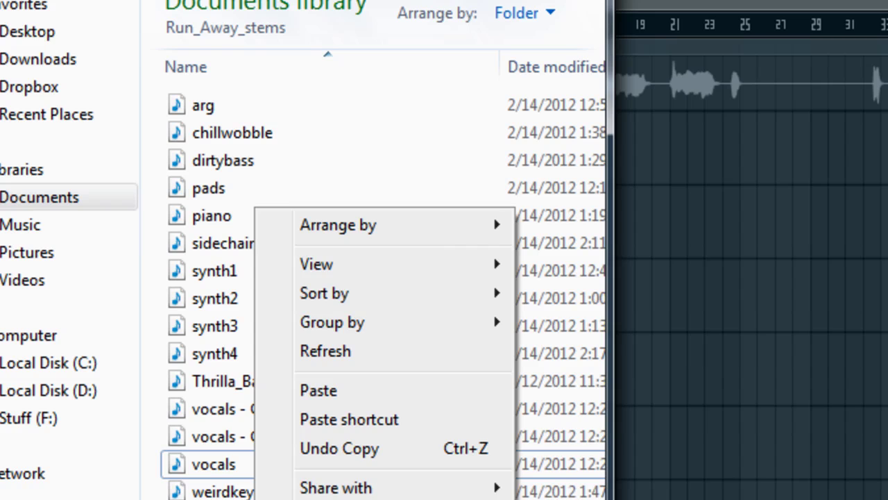
{"action": "left_click", "coordinate": [324, 390]}
{"action": "left_click_drag", "start_coordinate": [273, 444], "coordinate": [262, 283]}
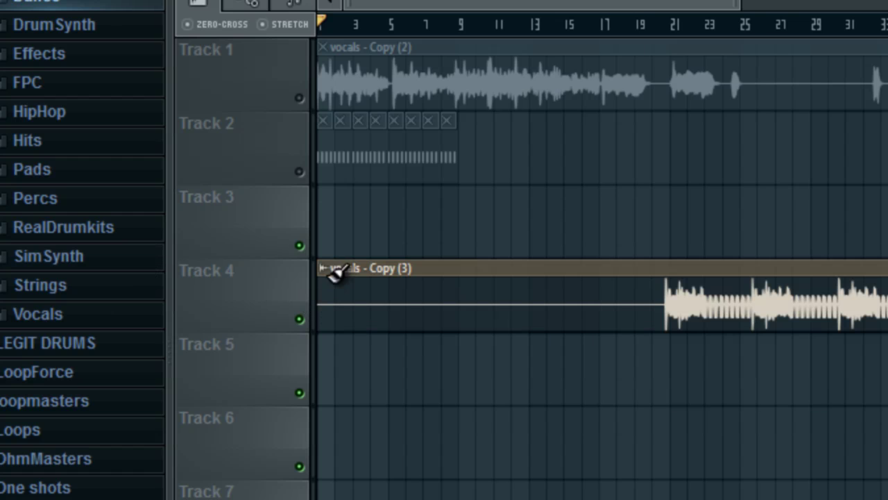
- Re-place the vocals - Copy (3) clip at the start of Track 3 and play it
{"action": "scroll", "coordinate": [336, 317], "scroll_direction": "down", "scroll_amount": 3}
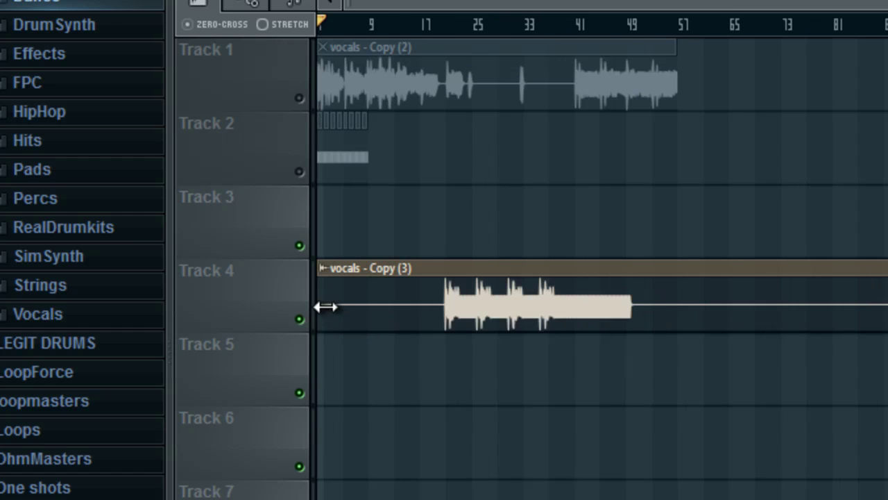
{"action": "right_click", "coordinate": [325, 307]}
{"action": "key", "text": "ctrl+z"}
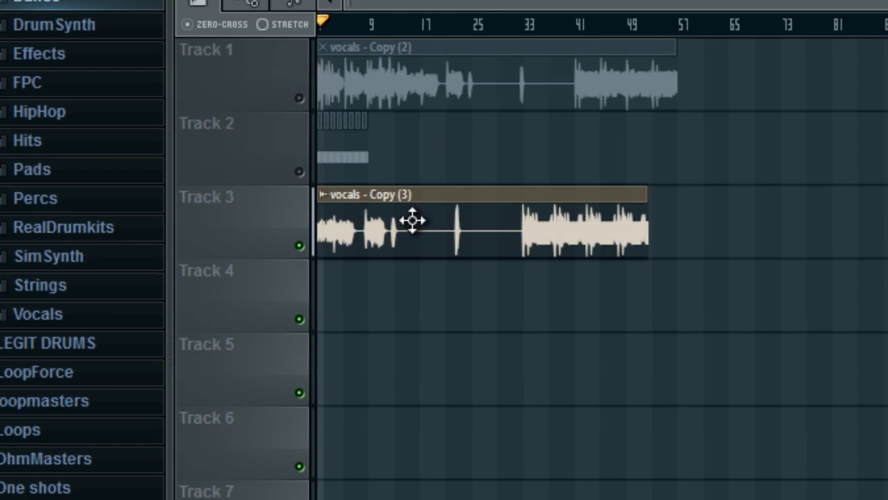
{"action": "scroll", "coordinate": [416, 226], "scroll_direction": "up", "scroll_amount": 4}
{"action": "left_click_drag", "start_coordinate": [470, 6], "coordinate": [53, 6]}
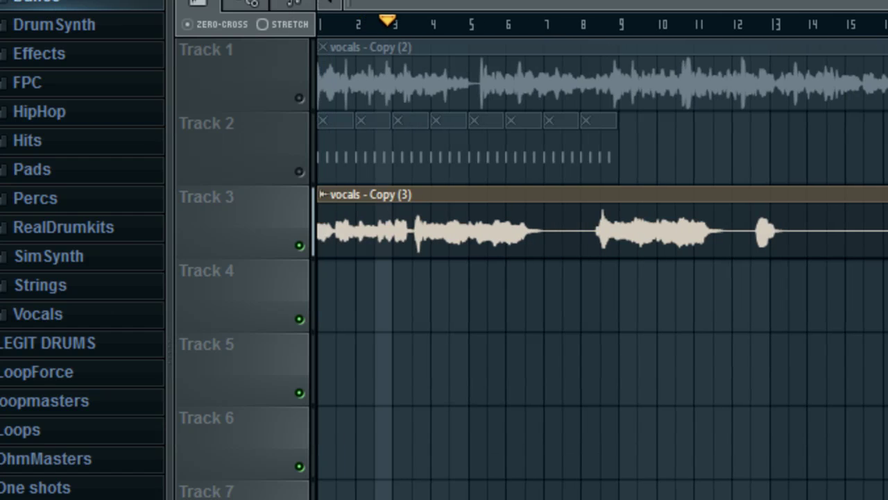
{"action": "key", "text": "space"}
- Stretch the vocals - Copy (3) clip to end at about bar 19, checking it by playback, and delete it
{"action": "scroll", "coordinate": [340, 107], "scroll_direction": "down", "scroll_amount": 2}
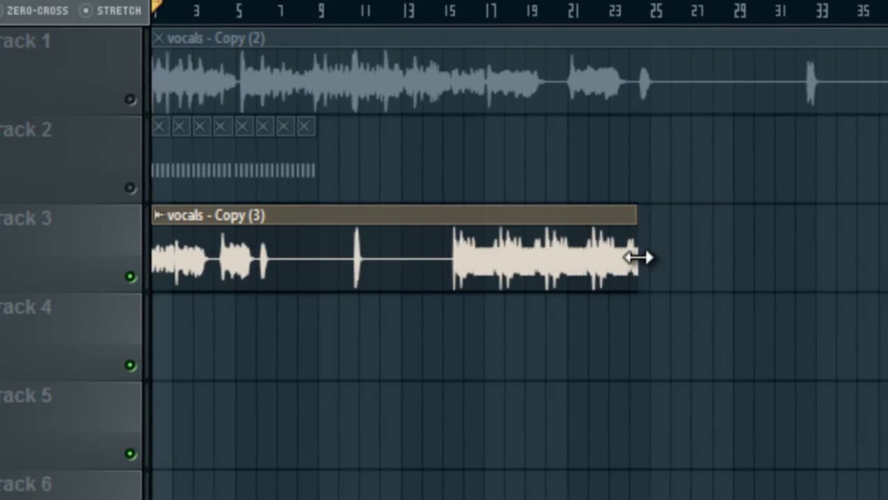
{"action": "left_click_drag", "start_coordinate": [637, 257], "coordinate": [533, 257]}
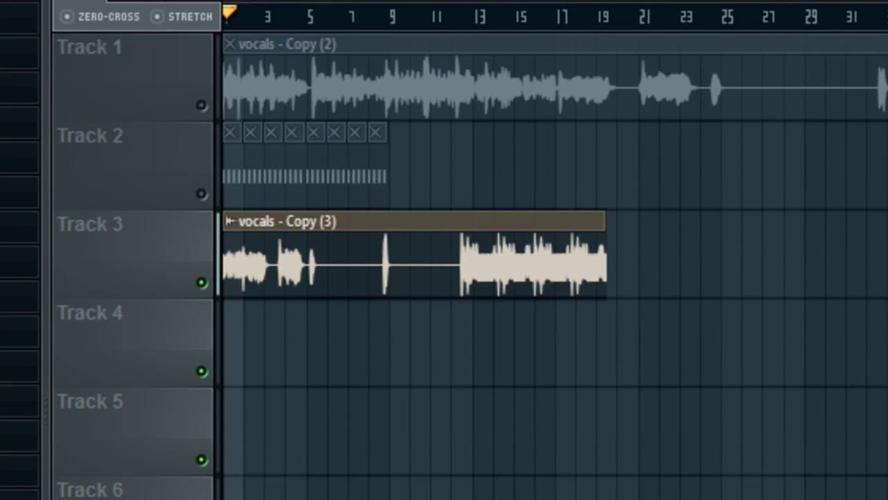
{"action": "key", "text": "space"}
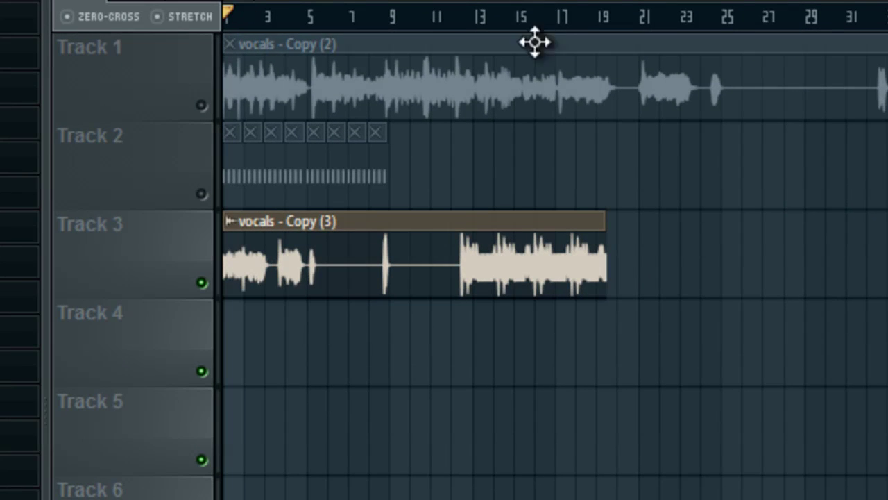
{"action": "right_click", "coordinate": [349, 276]}
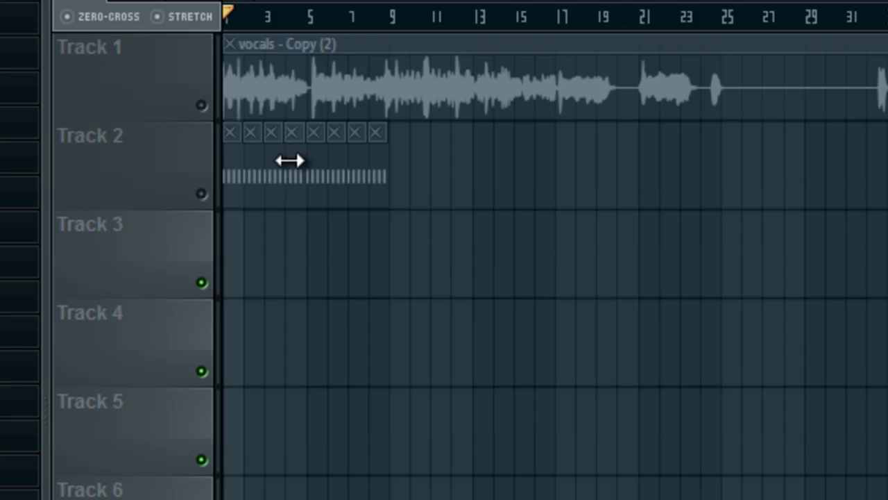
- Unmute Track 1 and stretch its vocals clip to end at about bar 37, checking it by playback
{"action": "left_click", "coordinate": [201, 105]}
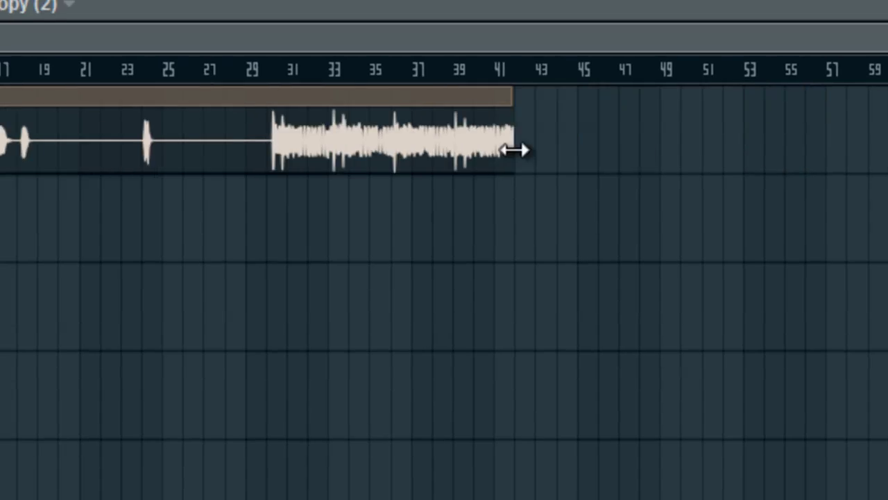
{"action": "left_click_drag", "start_coordinate": [514, 149], "coordinate": [418, 149]}
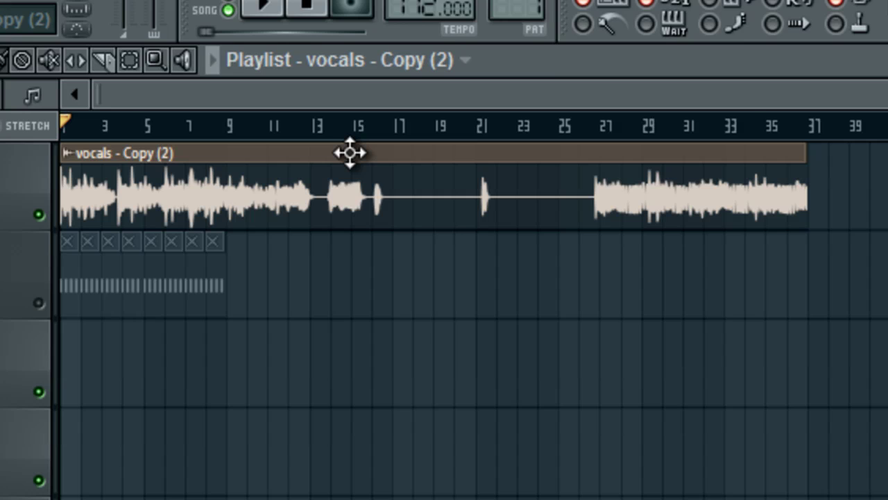
{"action": "left_click", "coordinate": [274, 9]}
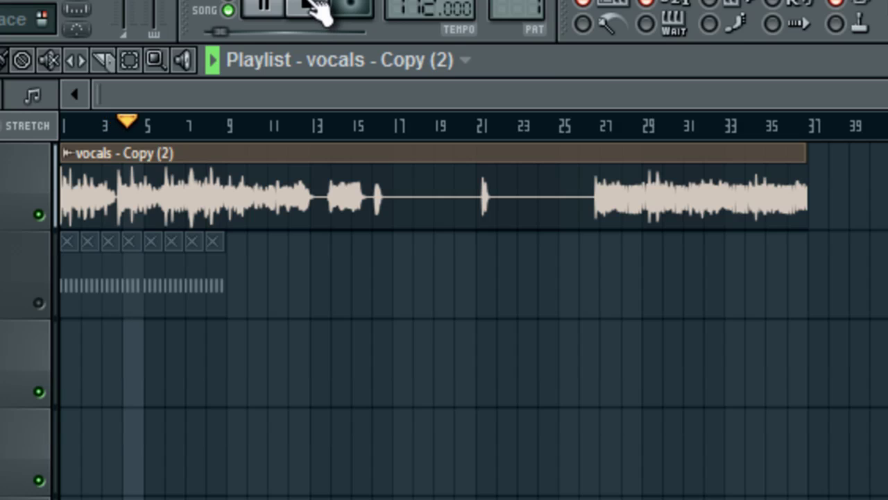
{"action": "left_click", "coordinate": [314, 7]}
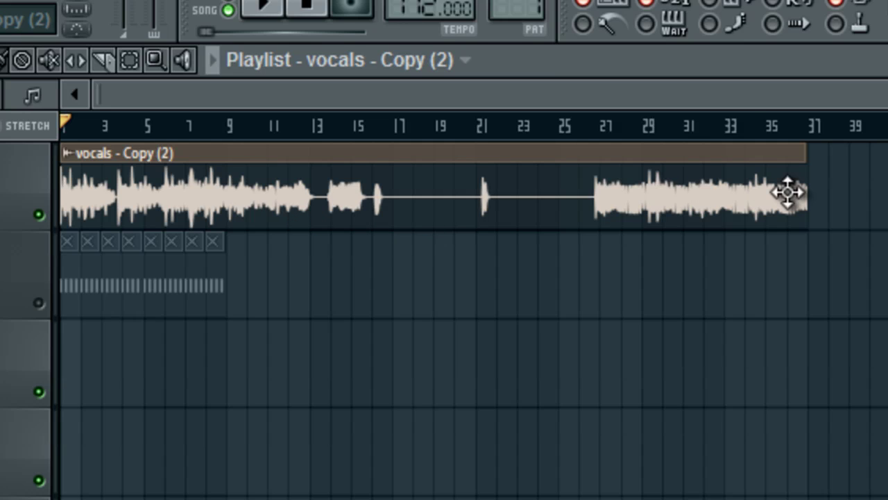
- Examine how the stretched vocals on Track 1 line up with the bar lines and the pattern clips
{"action": "scroll", "coordinate": [51, 192], "scroll_direction": "up", "scroll_amount": 4}
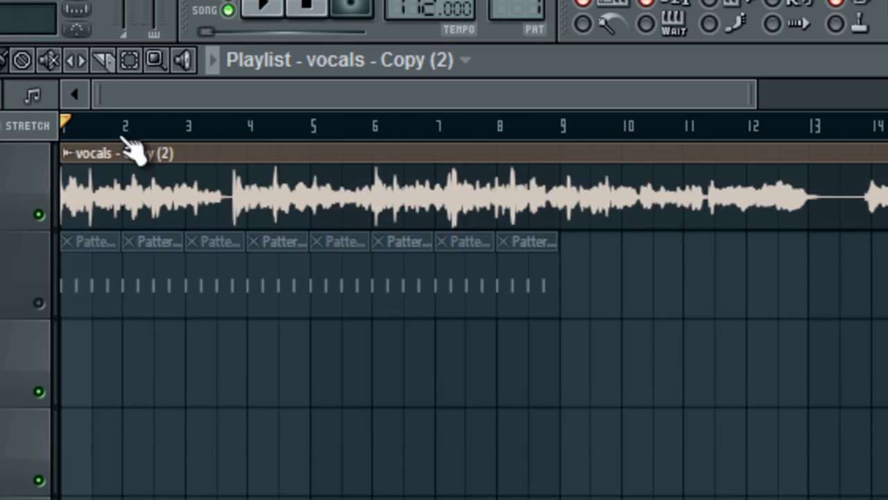
{"action": "scroll", "coordinate": [185, 284], "scroll_direction": "up", "scroll_amount": 1}
{"action": "scroll", "coordinate": [185, 286], "scroll_direction": "down", "scroll_amount": 2}
{"action": "scroll", "coordinate": [884, 301], "scroll_direction": "down", "scroll_amount": 1}
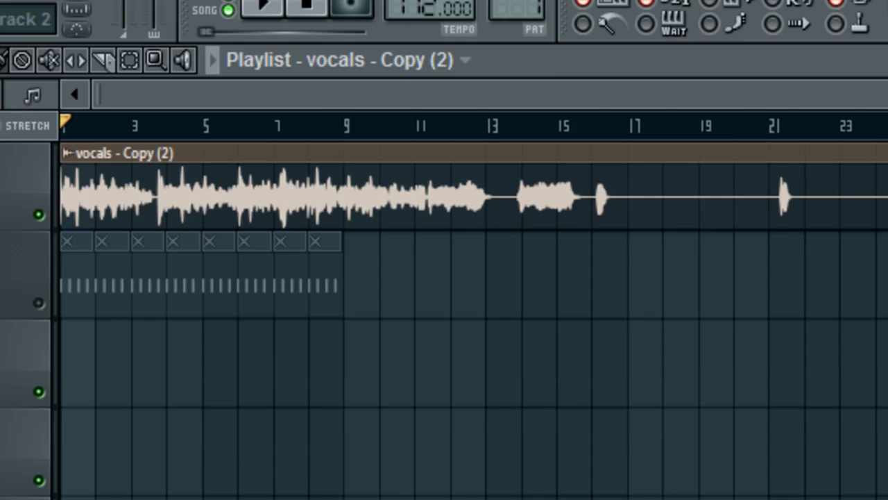
{"action": "scroll", "coordinate": [444, 312], "scroll_direction": "down", "scroll_amount": 1}
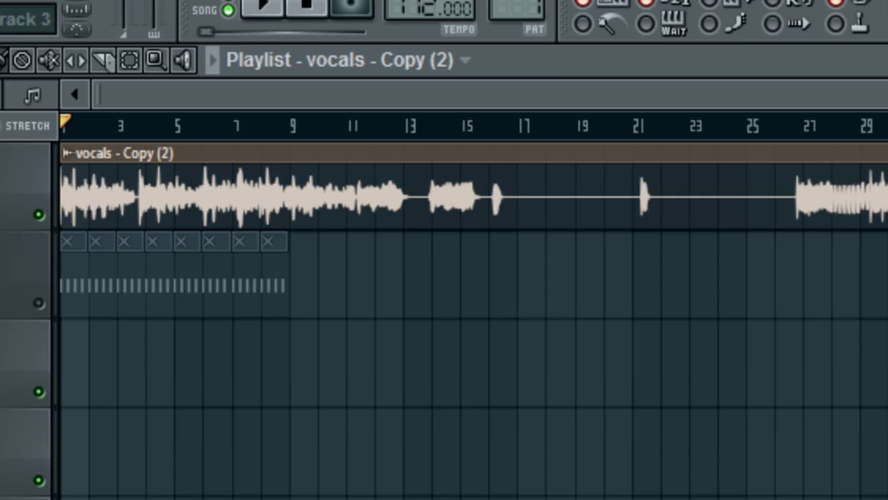